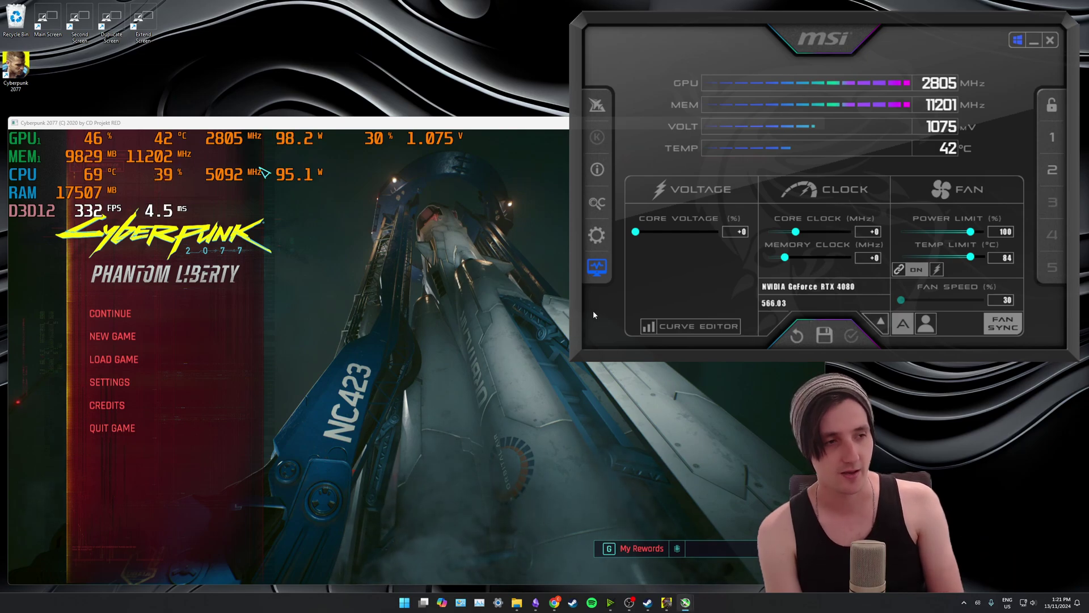
# Check the hardware monitoring graphs, close them, and nudge the Afterburner panel up and right.
pyautogui.click(599, 272)
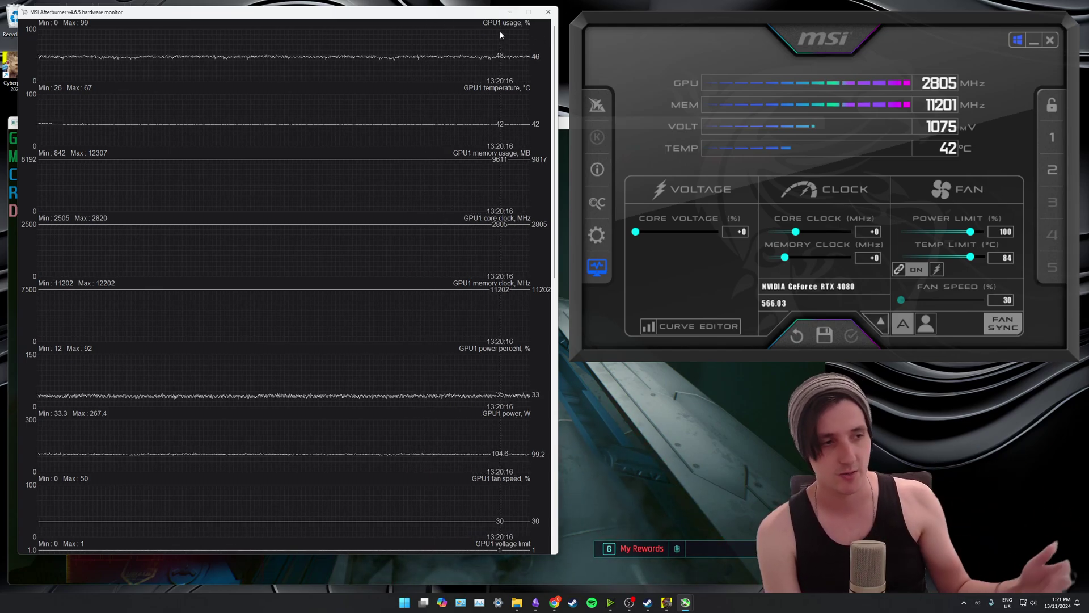
pyautogui.click(548, 14)
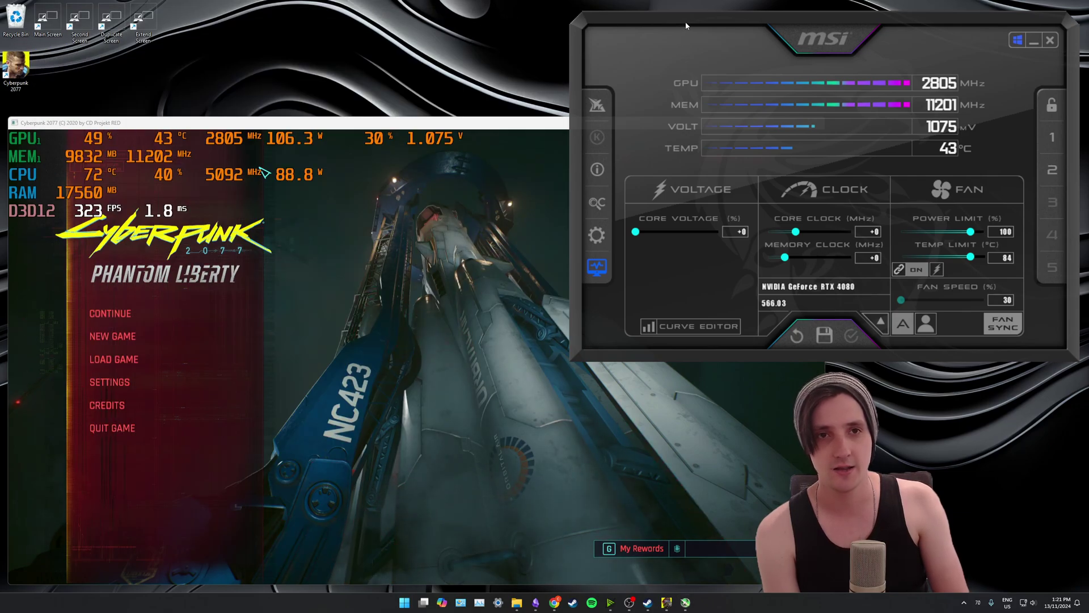
pyautogui.moveTo(686, 25); pyautogui.dragTo(688, 20)
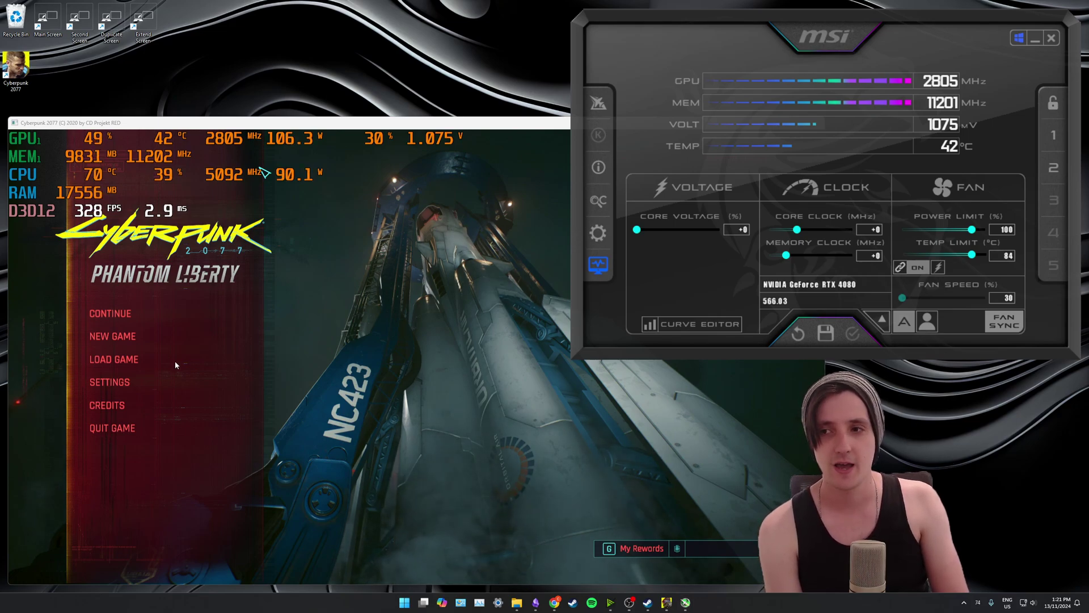
# Launch Cyberpunk 2077's built-in benchmark from SETTINGS > VIDEO and confirm it.
pyautogui.click(156, 326)
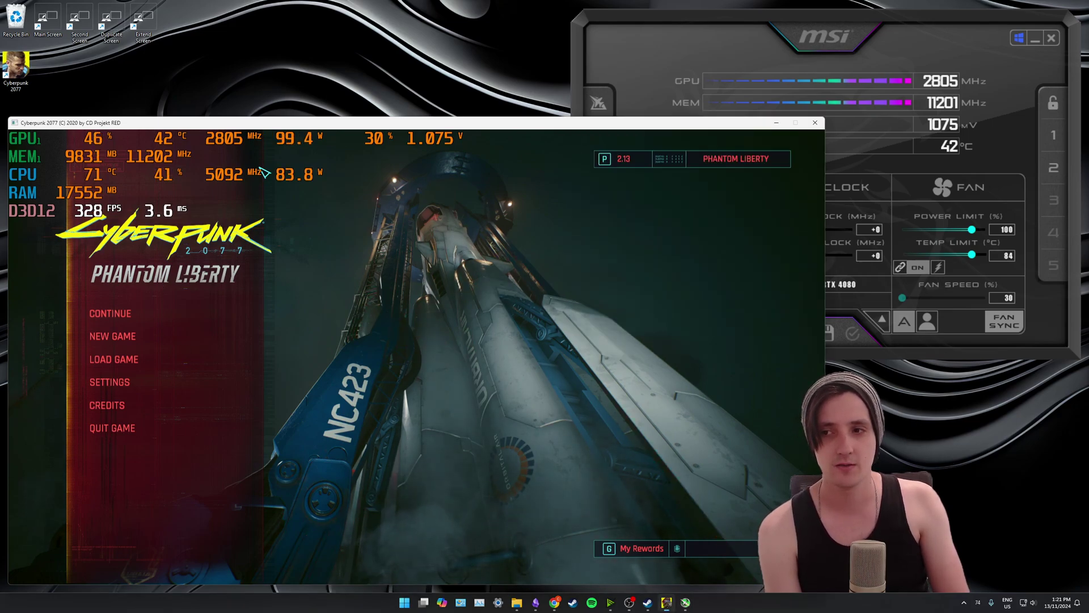
pyautogui.click(164, 386)
pyautogui.click(374, 157)
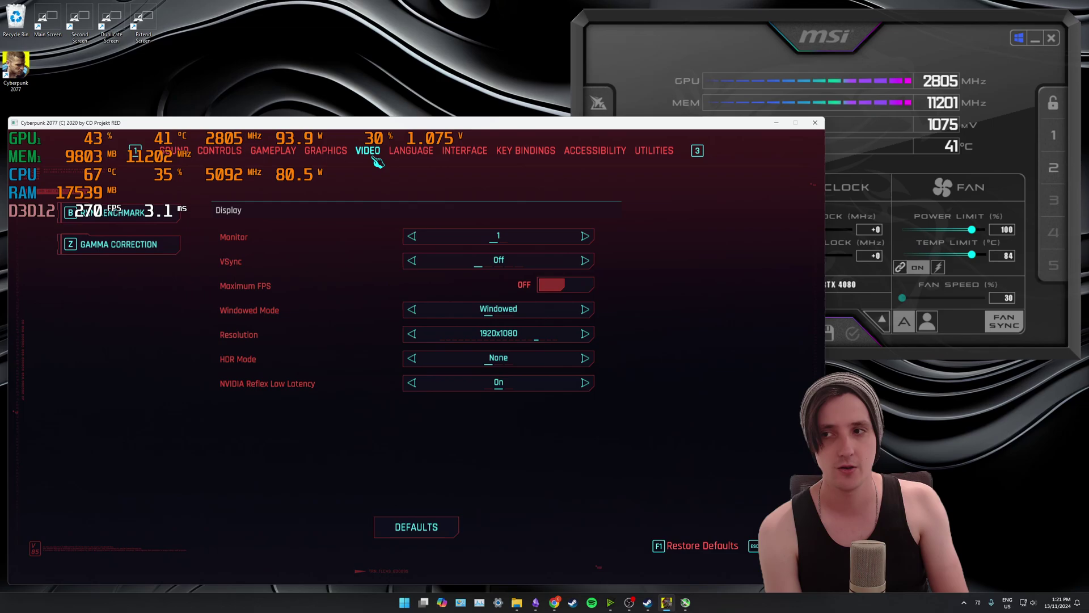
pyautogui.click(146, 219)
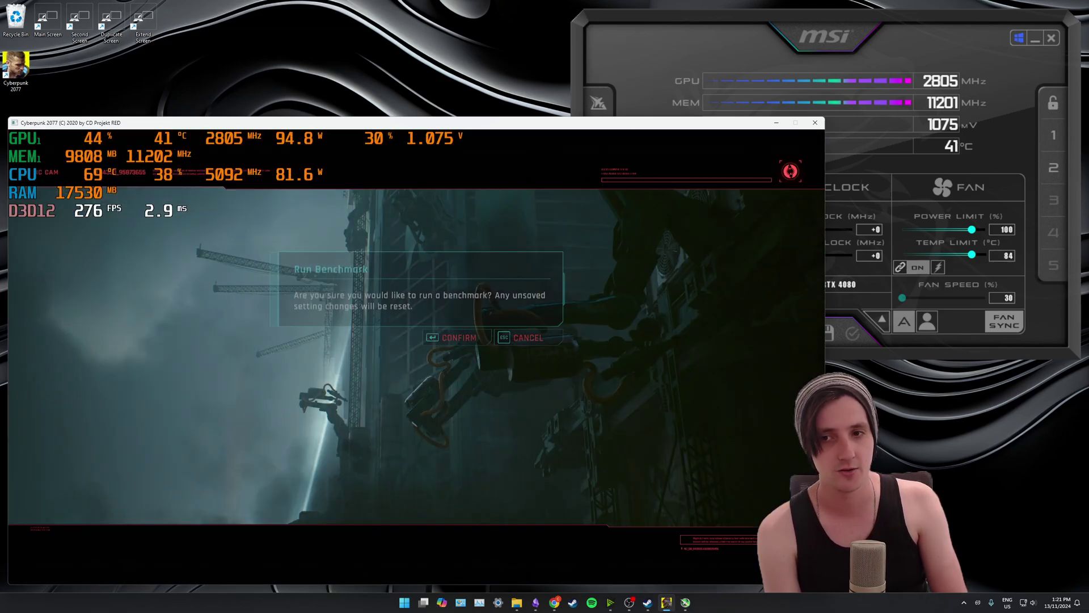
pyautogui.press('Return')
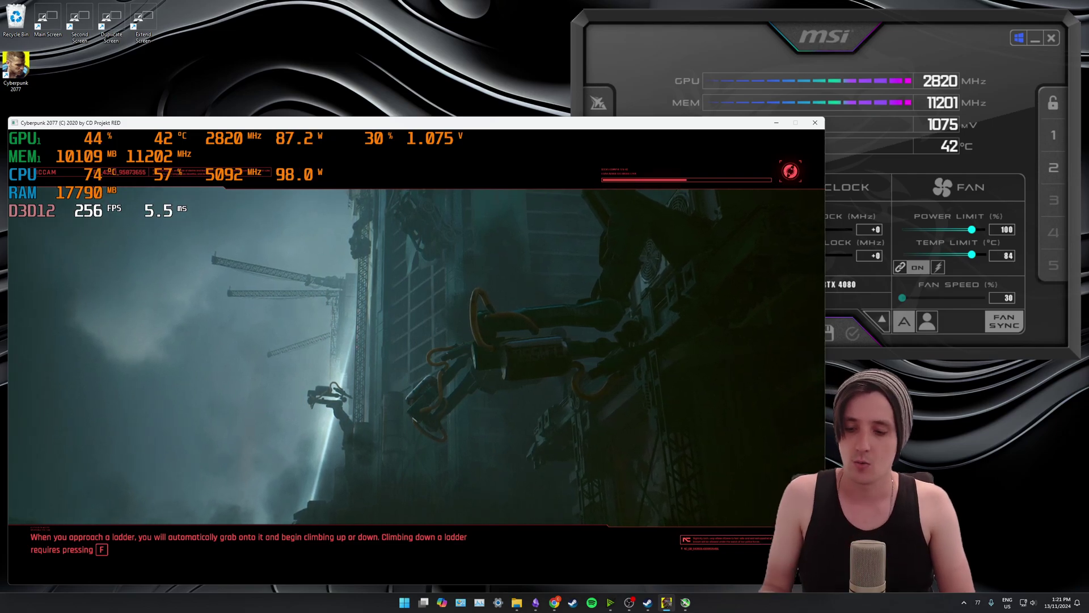
pyautogui.click(404, 603)
pyautogui.click(393, 80)
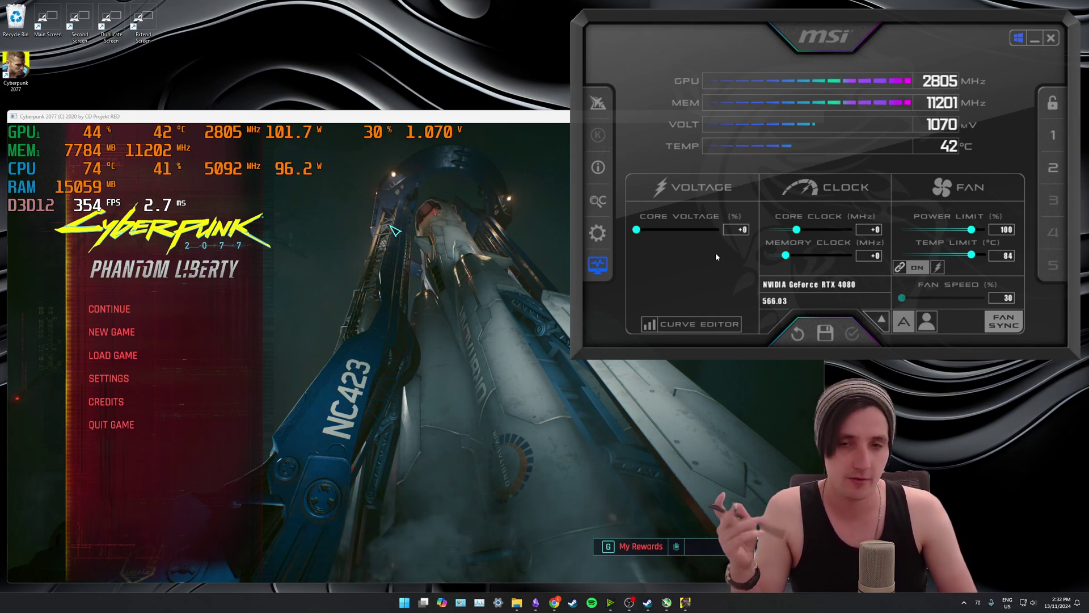
# Open the Curve Editor to show the RTX 4080's stock V/F curve peaking near 2900 MHz.
pyautogui.click(702, 327)
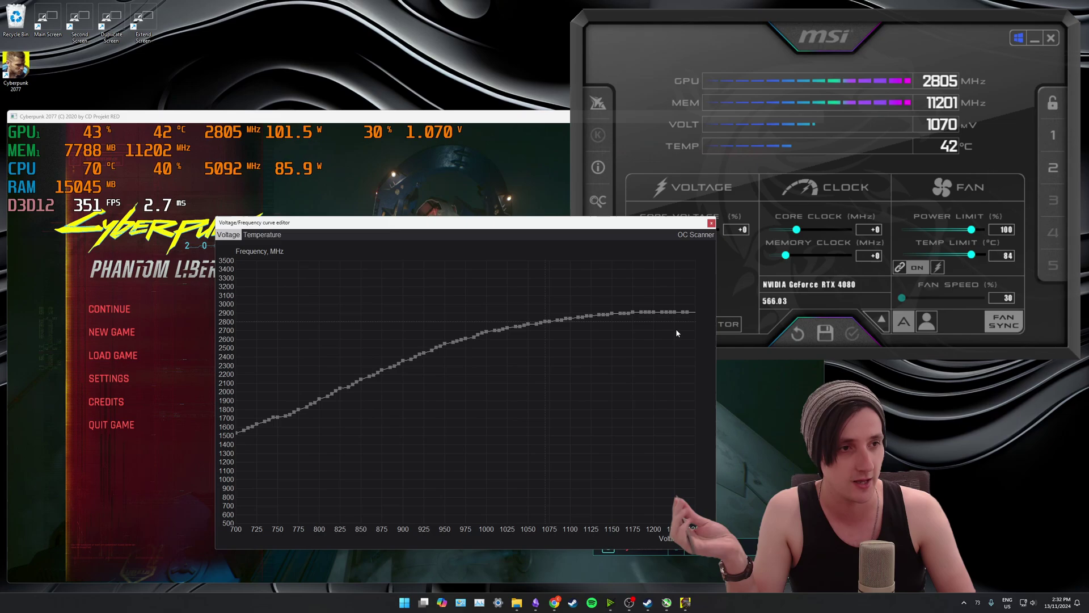
# Select a point on the voltage/frequency curve around 1070 mV.
pyautogui.click(546, 322)
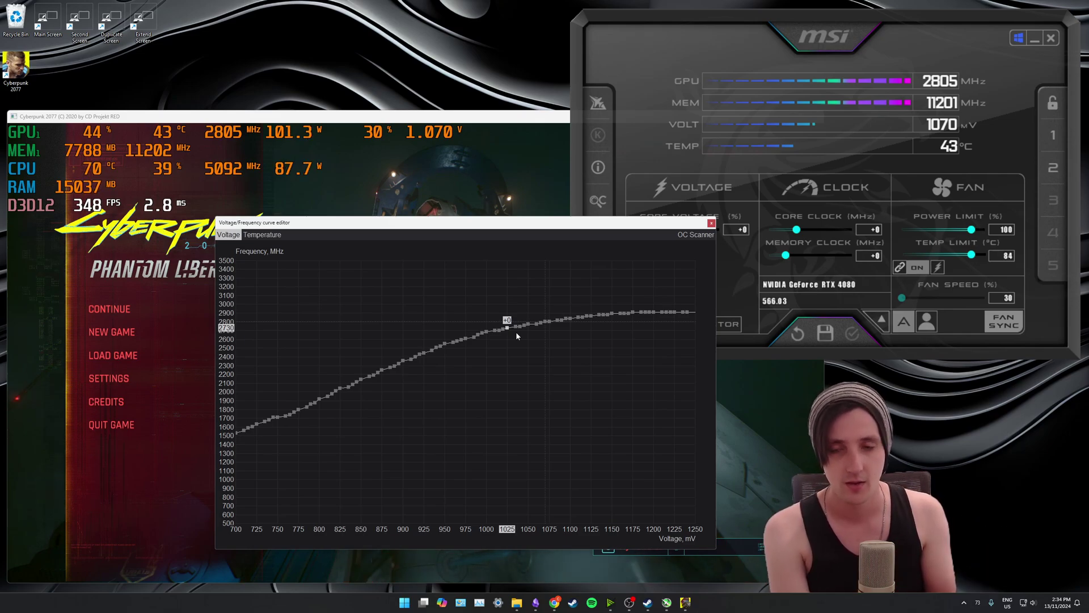
pyautogui.press('l')
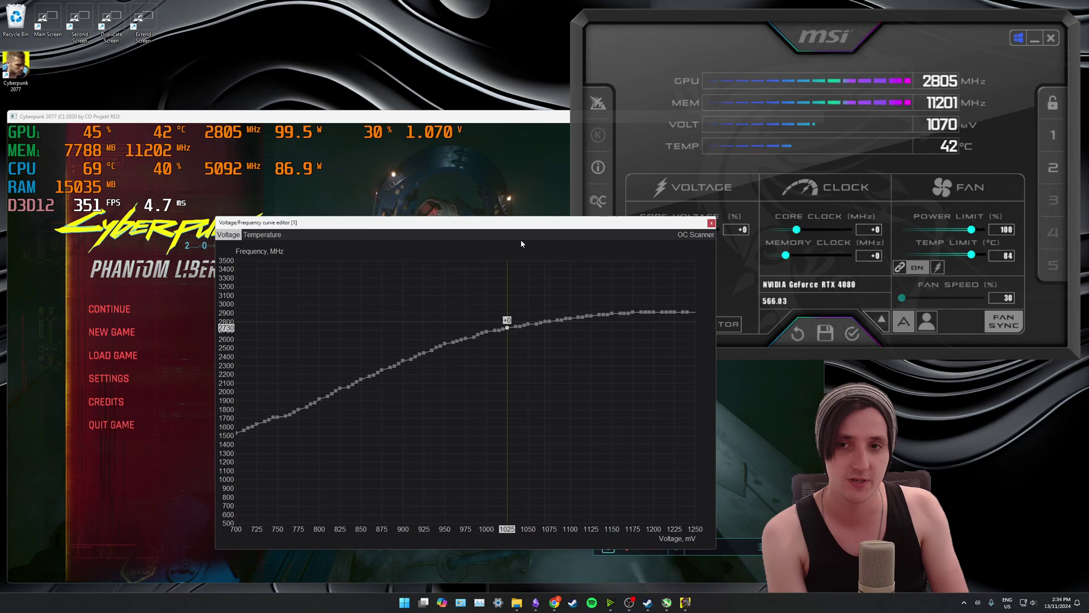
pyautogui.moveTo(529, 228); pyautogui.dragTo(519, 229)
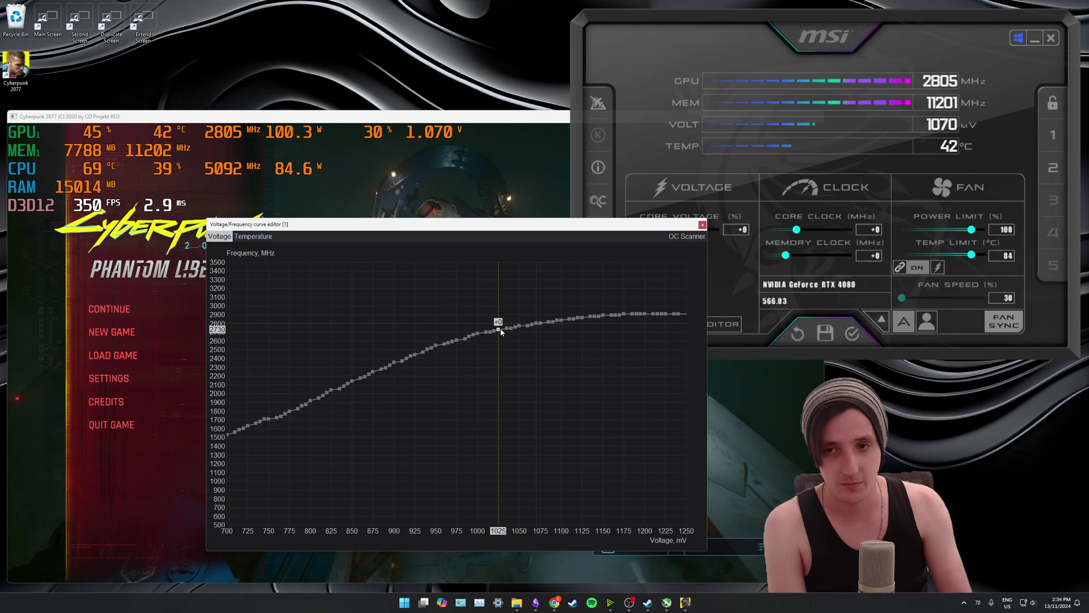
pyautogui.press('l')
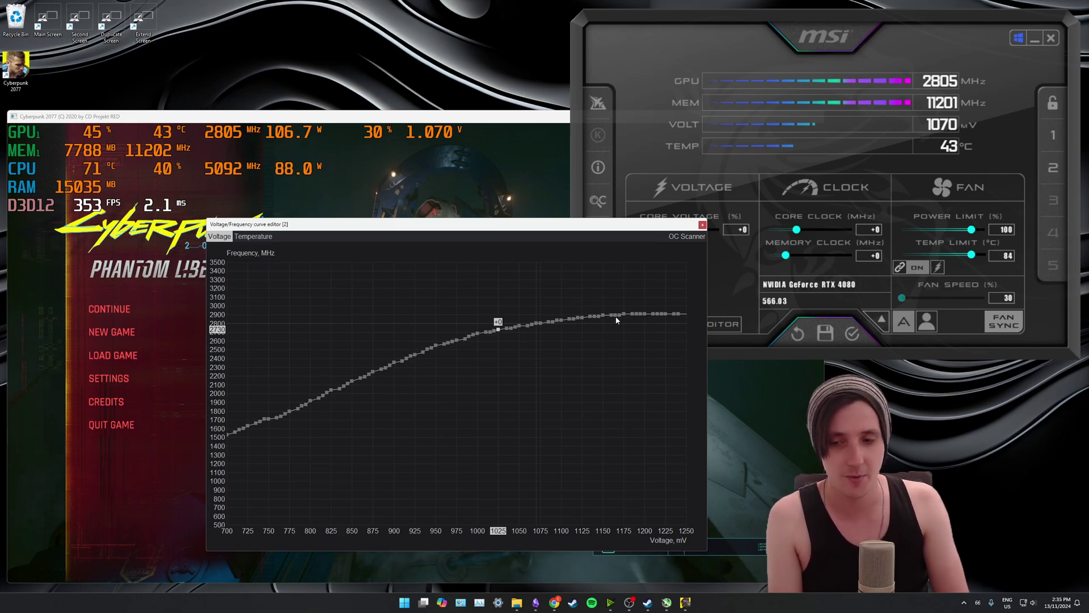
# Drag the whole curve down from 1175 mV, then raise the 1025 mV point to 2730 MHz.
pyautogui.moveTo(624, 314); pyautogui.dragTo(572, 335)
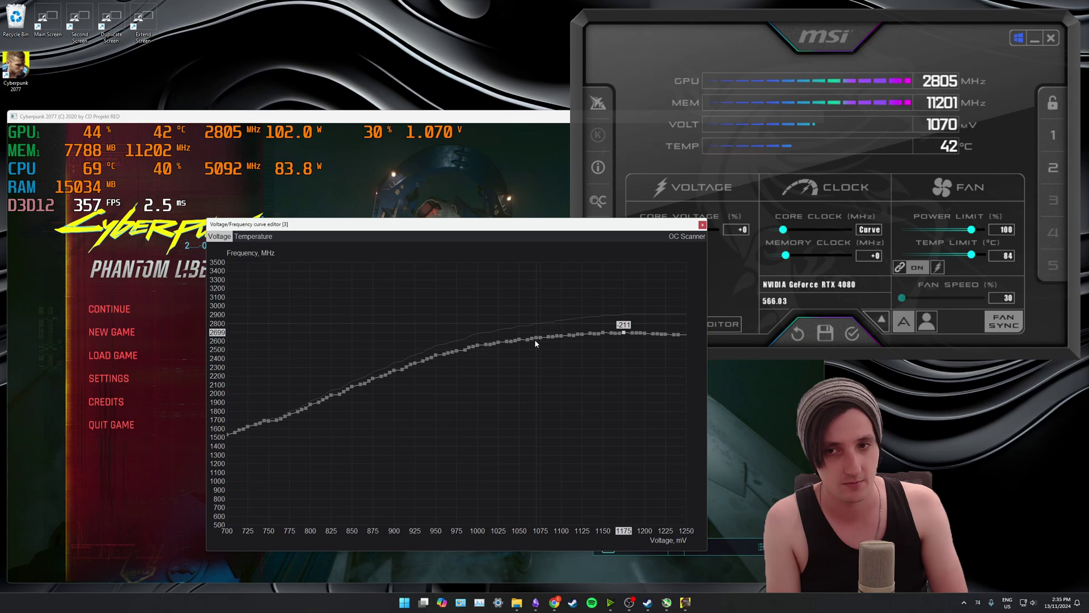
pyautogui.click(499, 344)
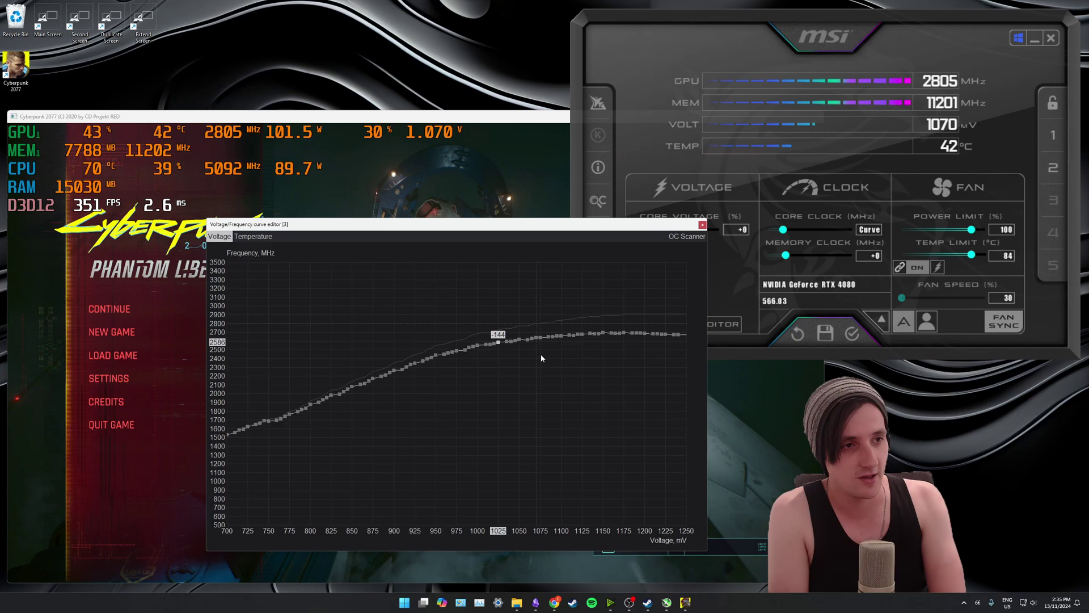
pyautogui.press('Up')
pyautogui.press('Up')
pyautogui.press('Up')
pyautogui.press('Up')
pyautogui.press('Up')
pyautogui.press('Up')
pyautogui.press('Up')
pyautogui.press('Up')
pyautogui.press('Up')
pyautogui.press('Up')
pyautogui.press('Up')
pyautogui.press('Up')
pyautogui.press('Up')
pyautogui.press('Up')
pyautogui.press('Up')
pyautogui.press('Up')
pyautogui.press('Up')
pyautogui.press('Up')
pyautogui.press('Up')
pyautogui.press('Up')
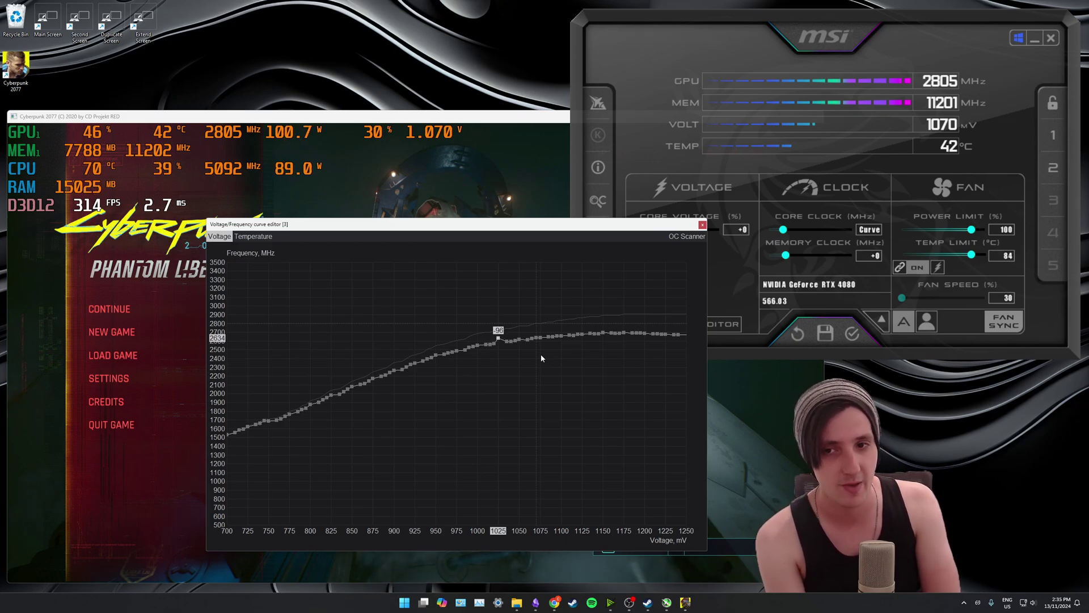
pyautogui.press('Up')
pyautogui.press('Up')
pyautogui.press('Up')
pyautogui.press('Up')
pyautogui.press('Up')
pyautogui.press('Up')
pyautogui.press('Up')
pyautogui.press('Up')
pyautogui.press('Up')
pyautogui.press('Up')
pyautogui.press('Up')
pyautogui.press('Up')
pyautogui.press('Up')
pyautogui.press('Up')
pyautogui.press('Up')
pyautogui.press('Up')
pyautogui.press('Up')
pyautogui.press('Up')
pyautogui.press('Up')
pyautogui.press('Up')
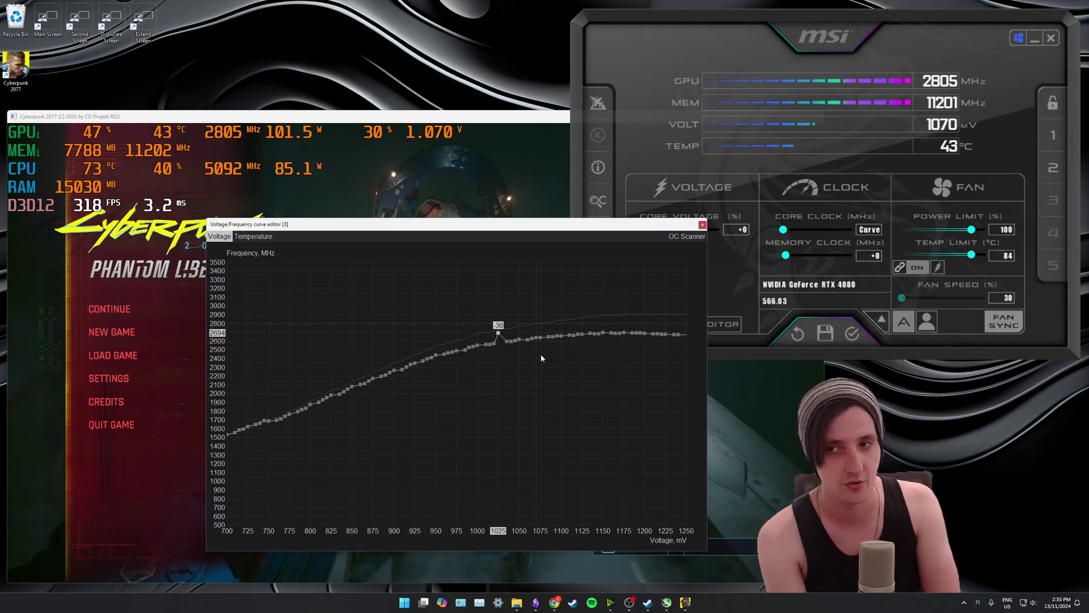
pyautogui.press('Up')
pyautogui.press('Up')
pyautogui.press('Up')
pyautogui.press('Up')
pyautogui.press('Up')
pyautogui.press('Up')
pyautogui.press('Up')
pyautogui.press('Up')
pyautogui.press('Up')
pyautogui.press('Up')
pyautogui.press('Up')
pyautogui.press('Up')
pyautogui.press('Up')
pyautogui.press('Up')
pyautogui.press('Up')
pyautogui.press('Up')
pyautogui.press('Up')
pyautogui.press('Up')
pyautogui.press('Up')
pyautogui.press('Up')
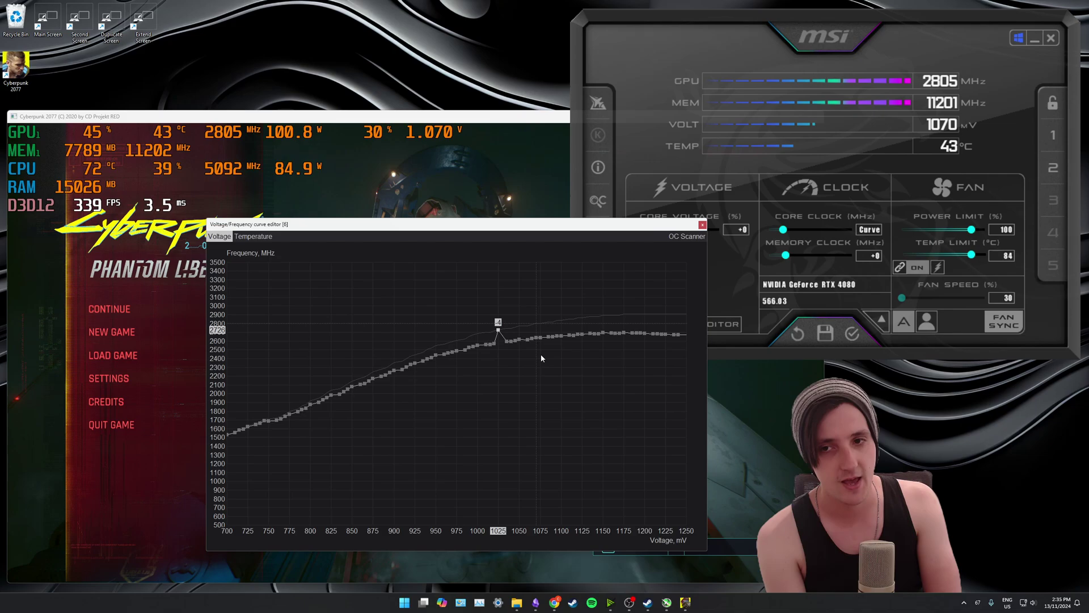
pyautogui.press('Up')
pyautogui.press('Up')
pyautogui.press('Up')
pyautogui.press('Up')
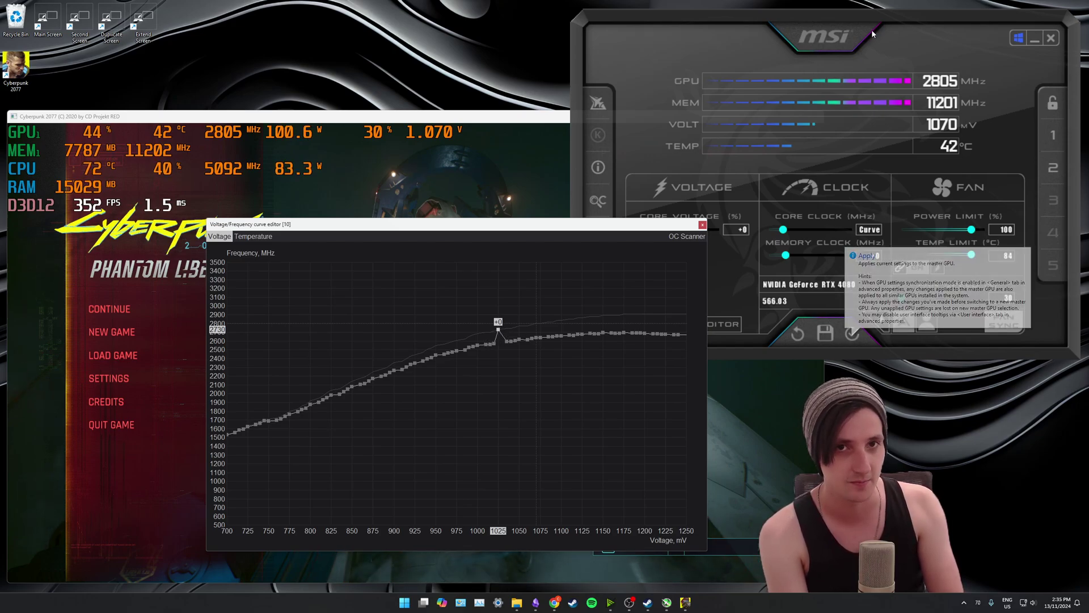
# Apply the flattened 2730 MHz curve, reselect the 1025 mV point, and reposition the Curve Editor.
pyautogui.moveTo(851, 353); pyautogui.dragTo(860, 358)
pyautogui.click(861, 339)
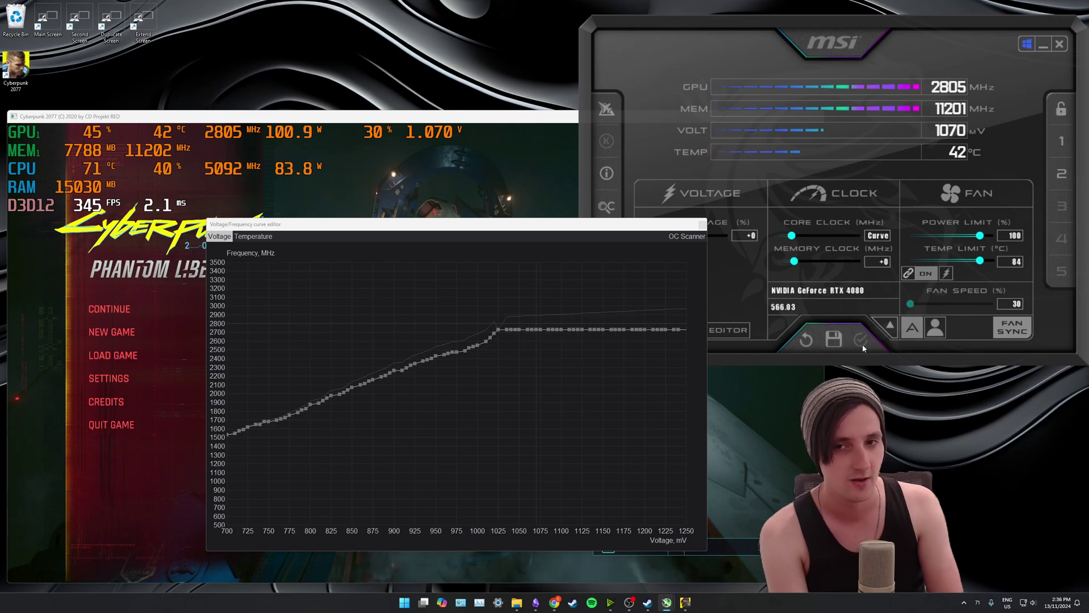
pyautogui.click(498, 331)
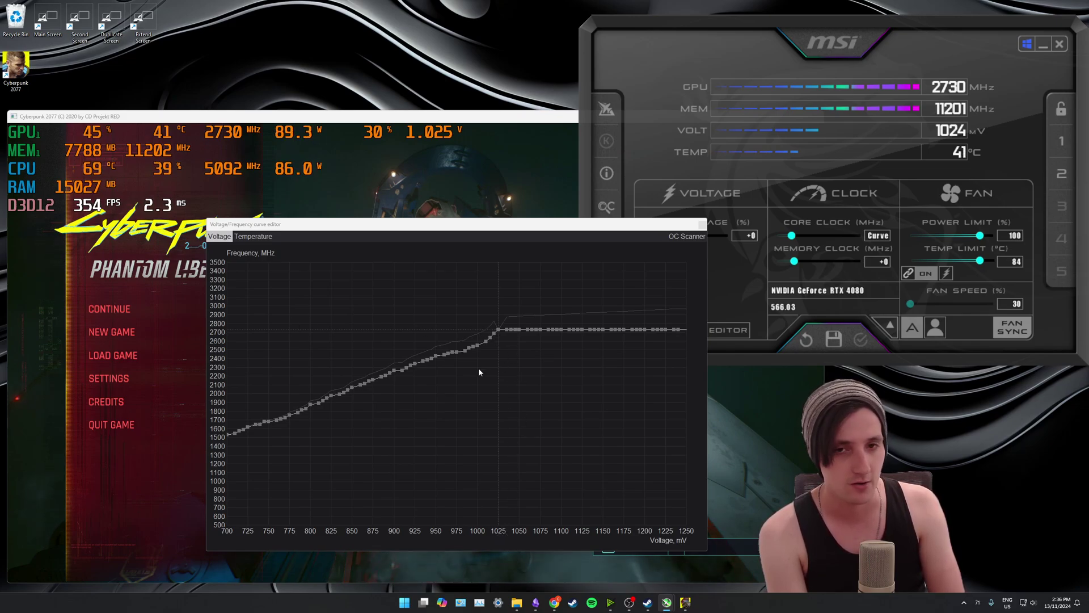
pyautogui.moveTo(487, 223); pyautogui.dragTo(859, 243)
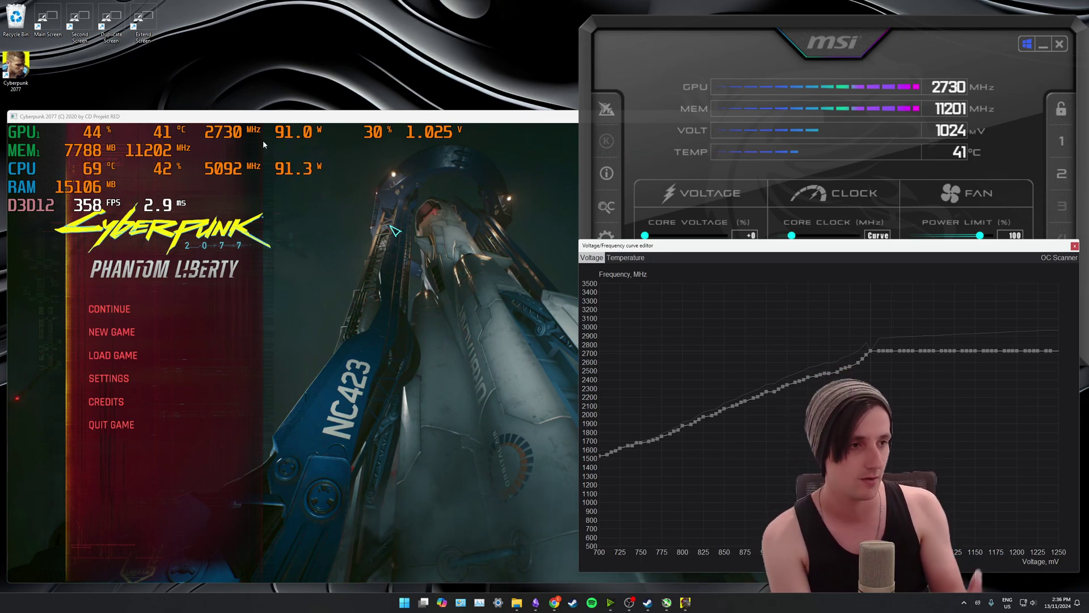
pyautogui.moveTo(834, 247); pyautogui.dragTo(458, 230)
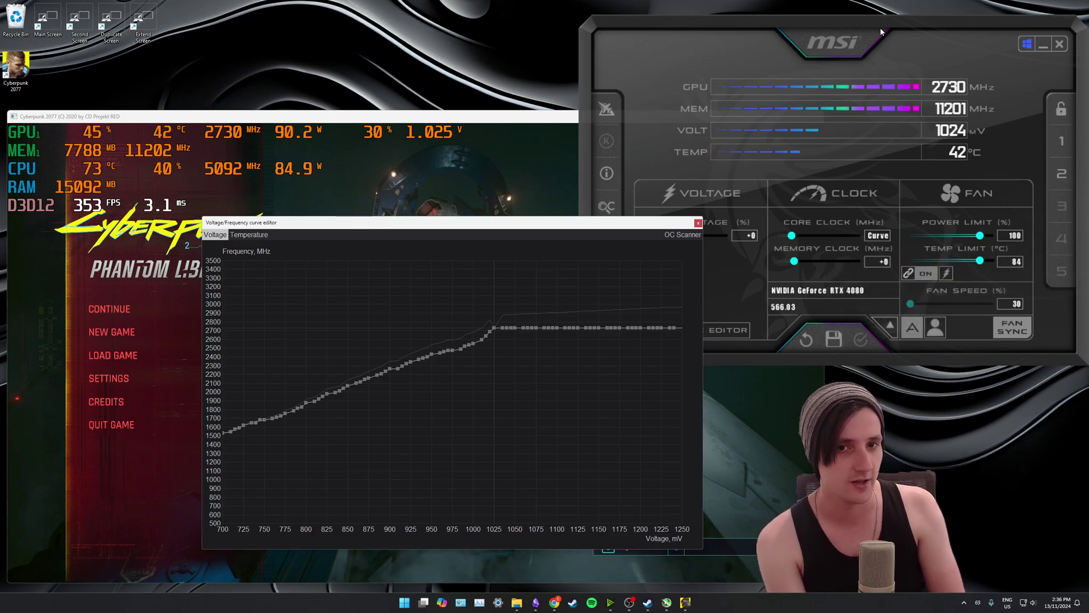
pyautogui.click(1066, 211)
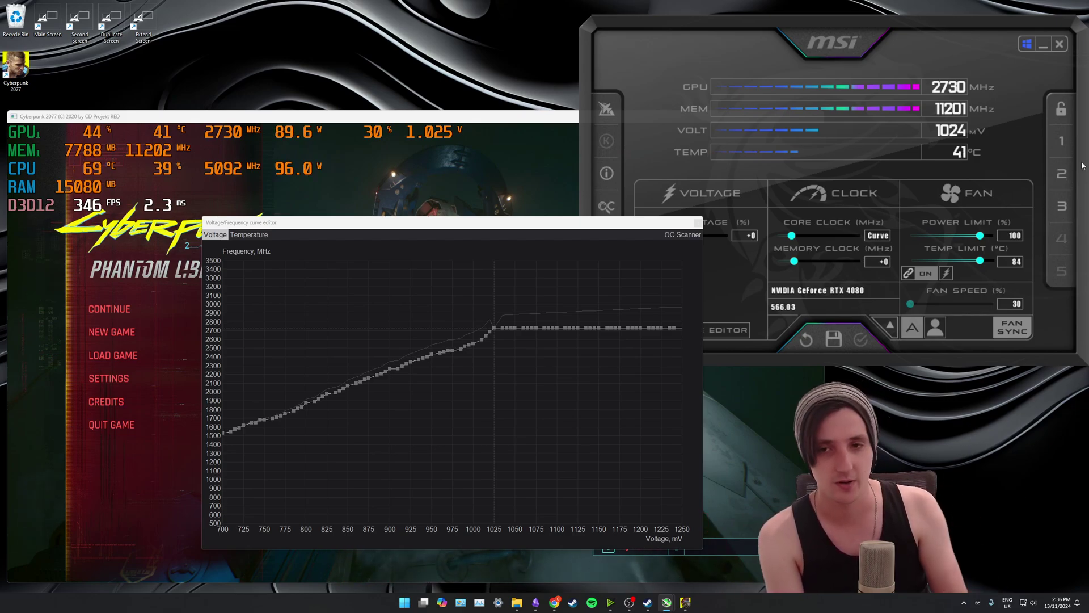
pyautogui.moveTo(520, 227); pyautogui.dragTo(588, 245)
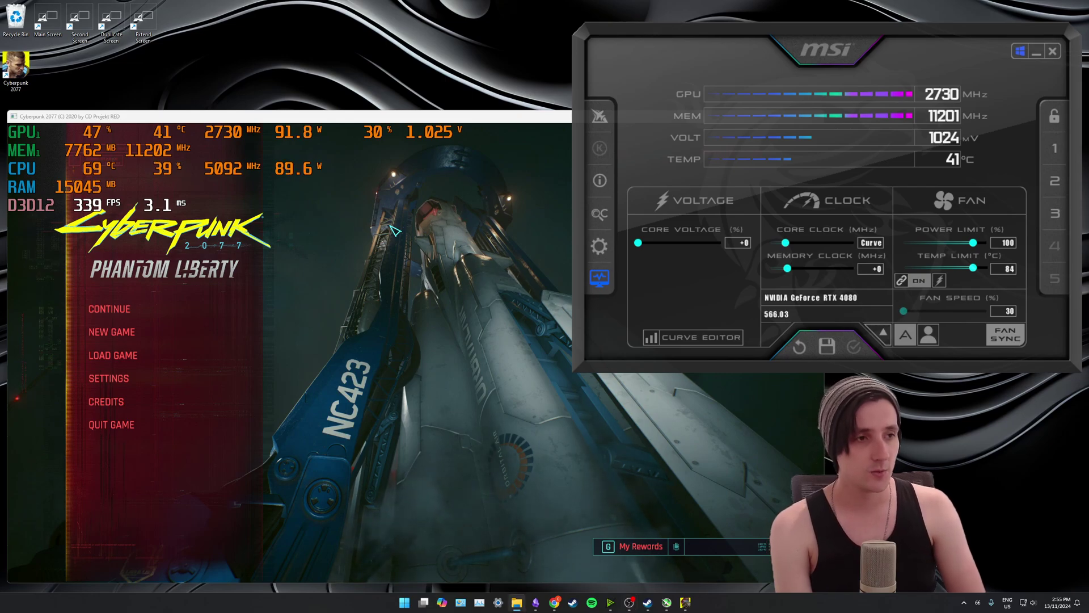
# Reopen the Curve Editor, raise the 1025 mV point +90 to 2820 MHz, and apply.
pyautogui.click(693, 337)
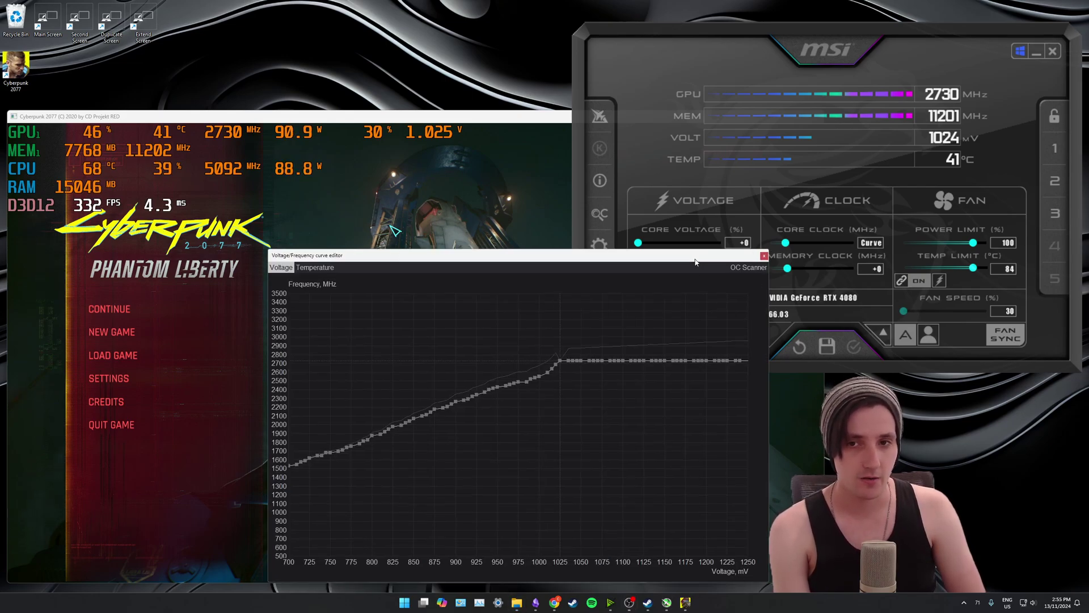
pyautogui.moveTo(696, 262); pyautogui.dragTo(722, 237)
pyautogui.click(585, 335)
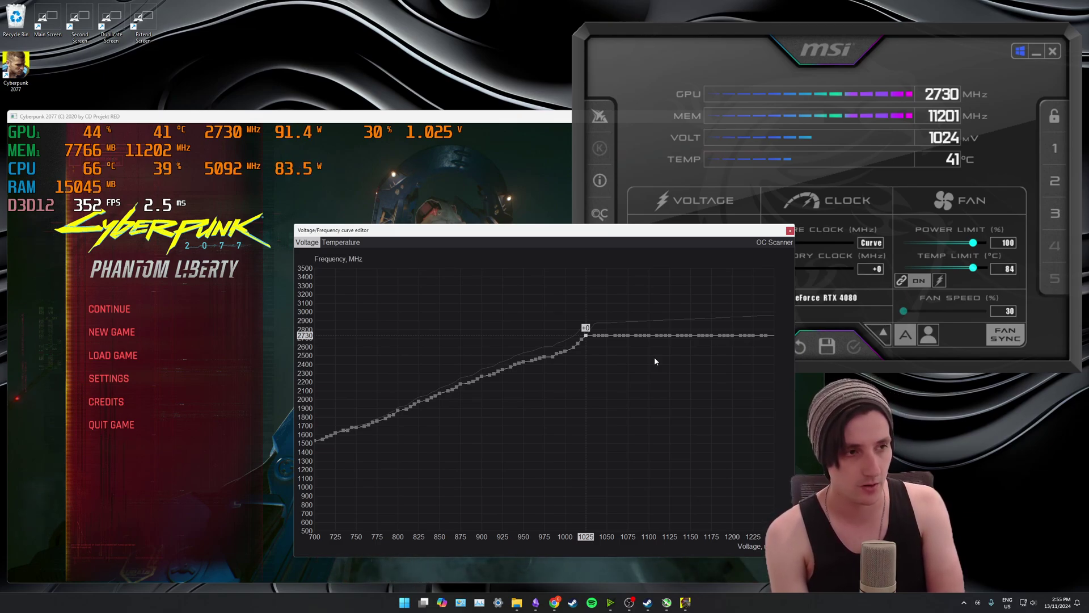
pyautogui.press('Up')
pyautogui.press('Up')
pyautogui.press('Up')
pyautogui.press('Up')
pyautogui.press('Up')
pyautogui.press('Up')
pyautogui.press('Up')
pyautogui.press('Up')
pyautogui.press('Up')
pyautogui.press('Up')
pyautogui.press('Up')
pyautogui.press('Up')
pyautogui.press('Up')
pyautogui.press('Up')
pyautogui.press('Up')
pyautogui.press('Up')
pyautogui.press('Up')
pyautogui.press('Up')
pyautogui.press('Up')
pyautogui.press('Up')
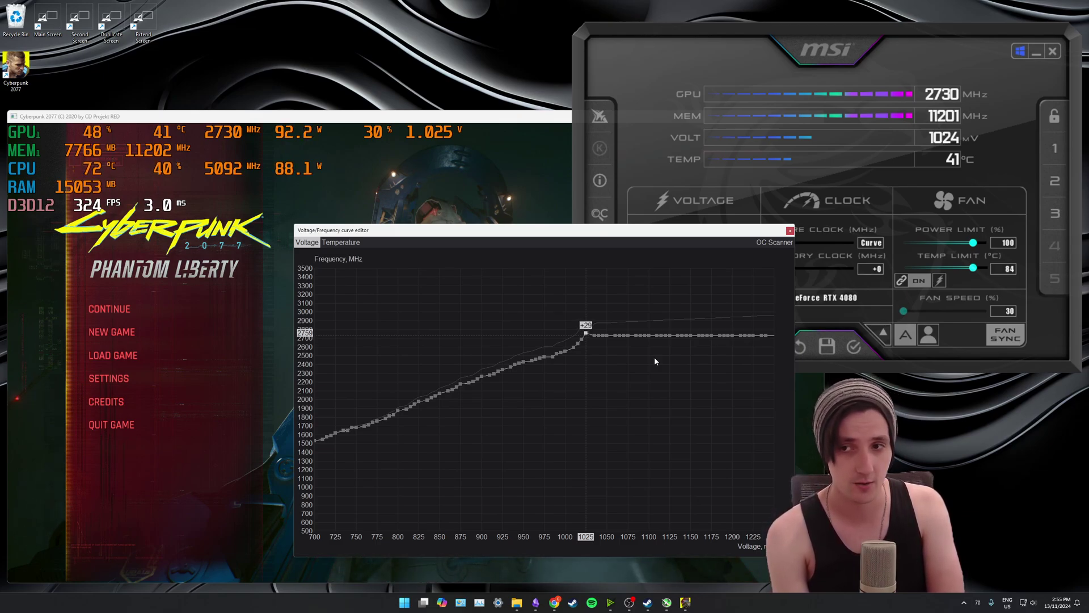
pyautogui.press('Up')
pyautogui.press('Up')
pyautogui.press('Up')
pyautogui.press('Up')
pyautogui.press('Up')
pyautogui.press('Up')
pyautogui.press('Up')
pyautogui.press('Up')
pyautogui.press('Up')
pyautogui.press('Up')
pyautogui.press('Up')
pyautogui.press('Up')
pyautogui.press('Up')
pyautogui.press('Up')
pyautogui.press('Up')
pyautogui.press('Up')
pyautogui.press('Up')
pyautogui.press('Up')
pyautogui.press('Up')
pyautogui.press('Up')
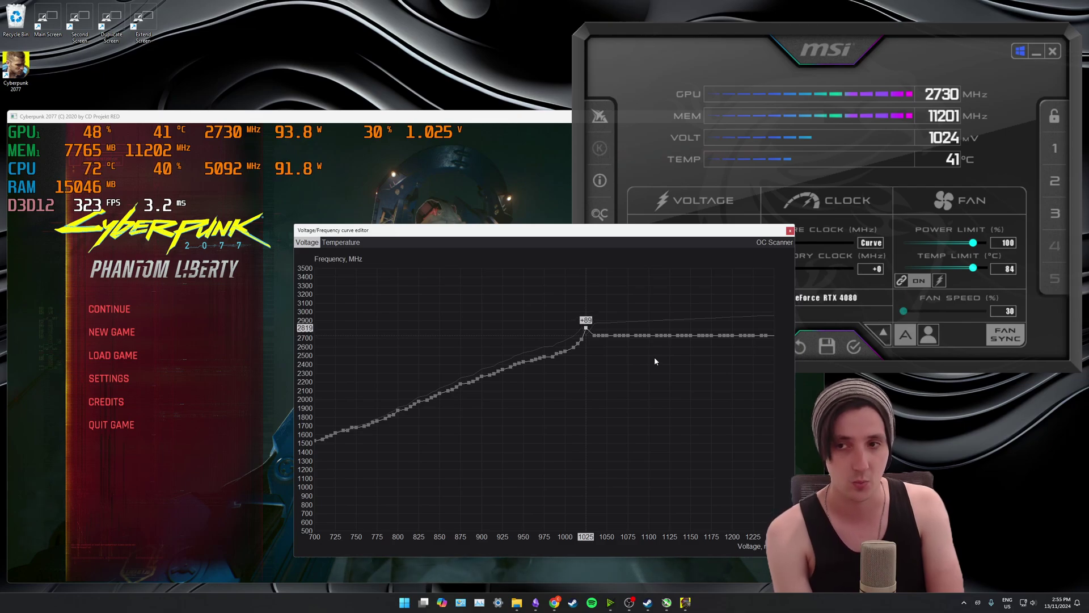
pyautogui.press('Up')
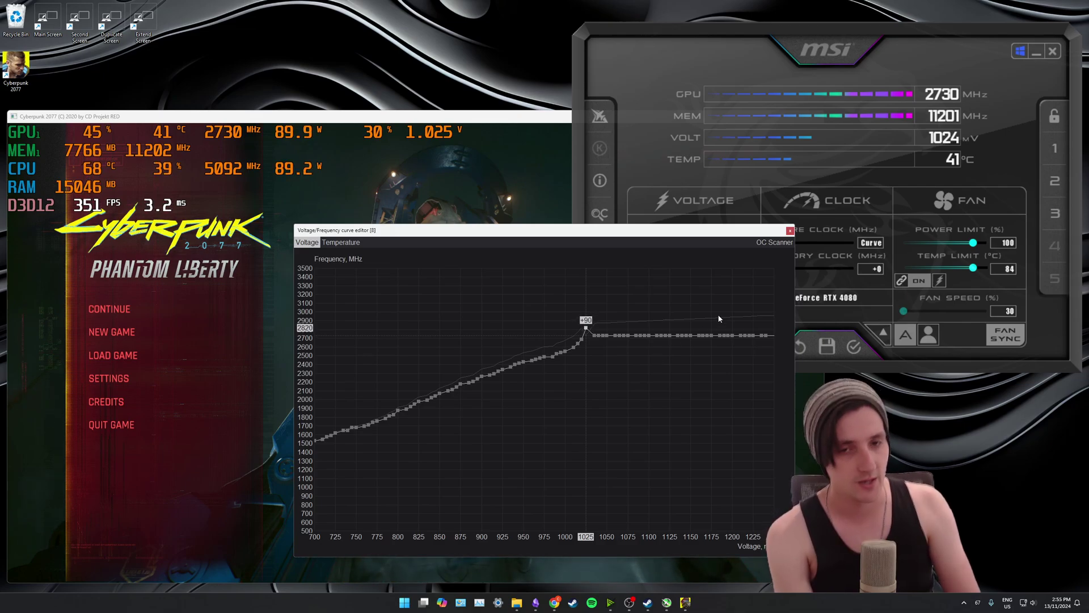
pyautogui.click(854, 346)
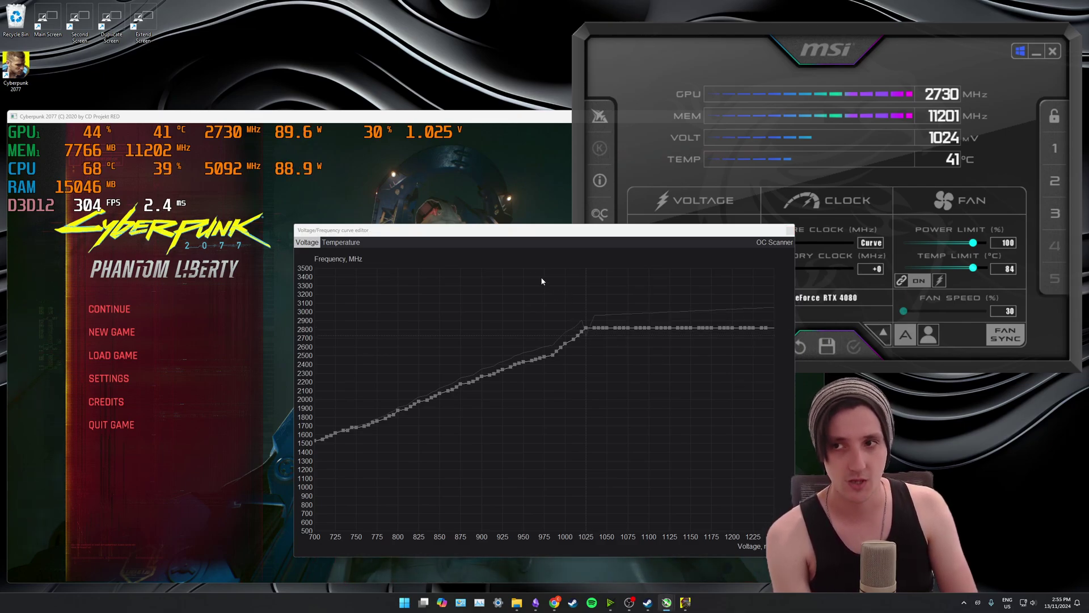